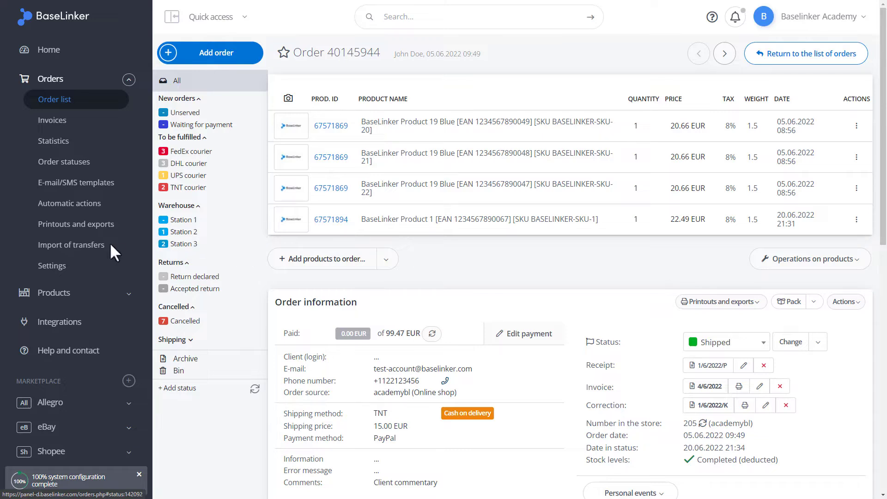
Go to Orders > Import of transfers and start adding a new import format.
left_click(71, 244)
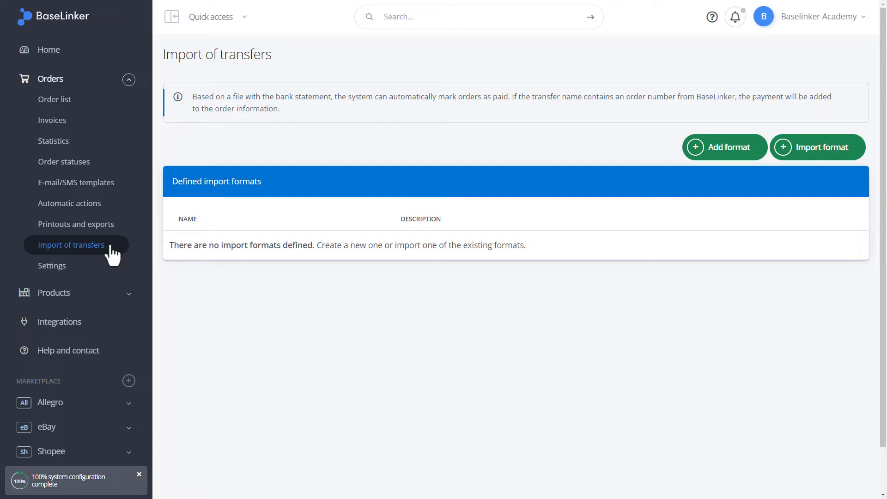
left_click(702, 149)
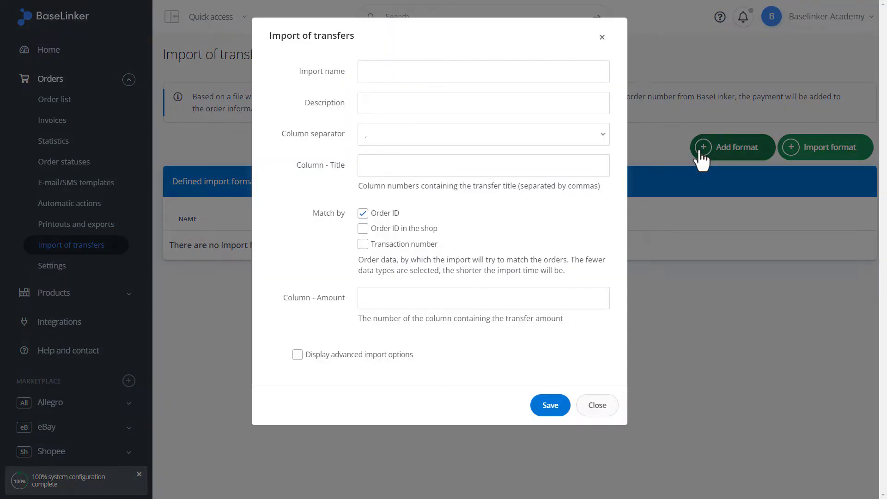
Go through the import name, description, column separator and title column fields.
left_click(498, 76)
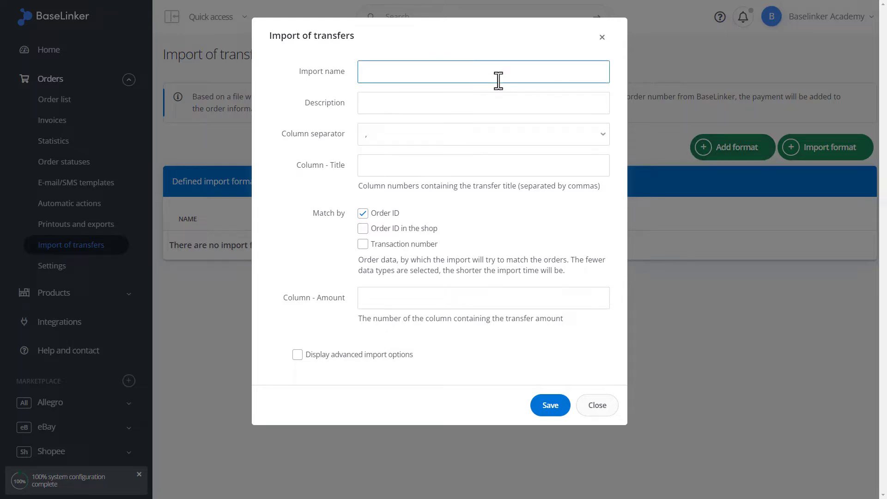
left_click(500, 103)
left_click(493, 135)
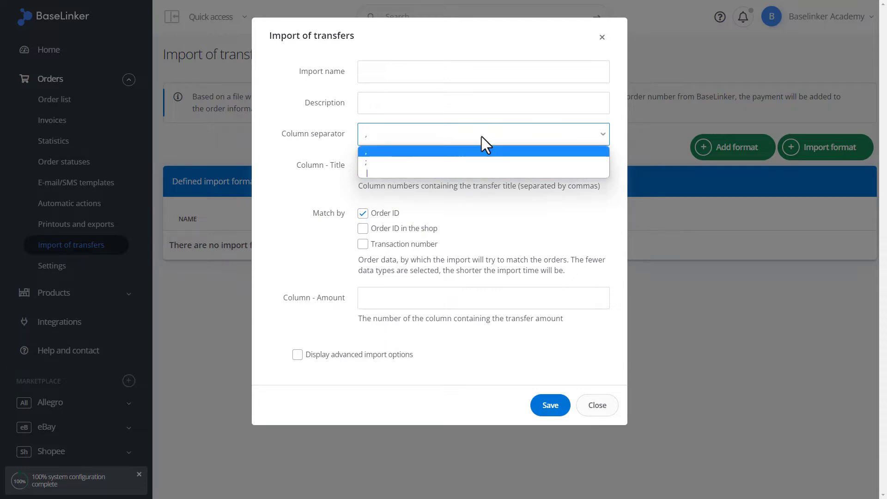
left_click(482, 135)
left_click(483, 164)
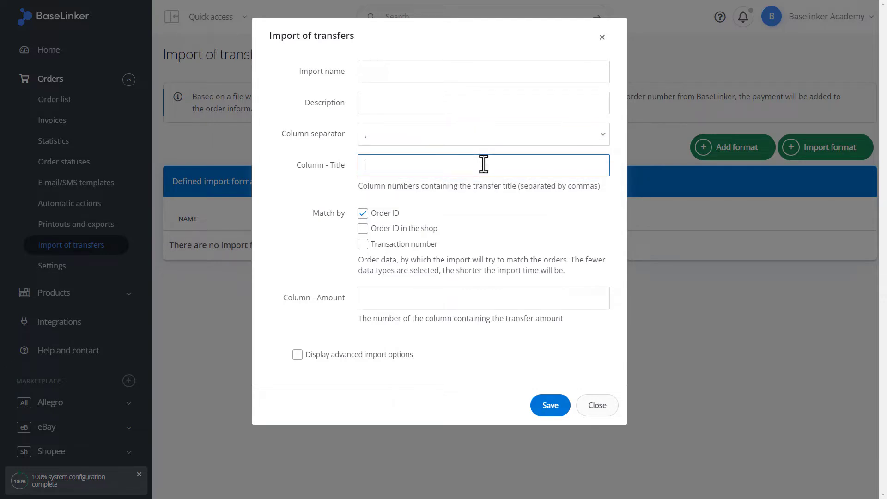
Toggle Order ID matching off and back on, then enter -10 as the amount column.
left_click(363, 213)
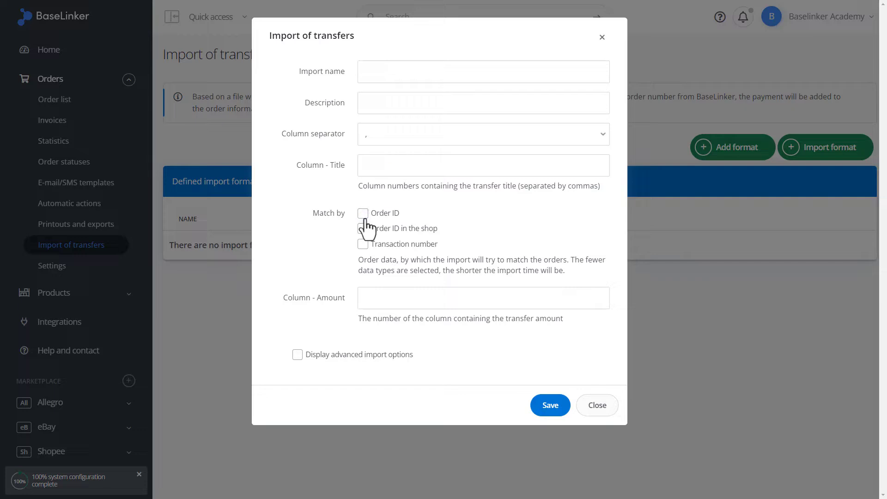
left_click(363, 215)
left_click(363, 229)
left_click(363, 245)
left_click(407, 297)
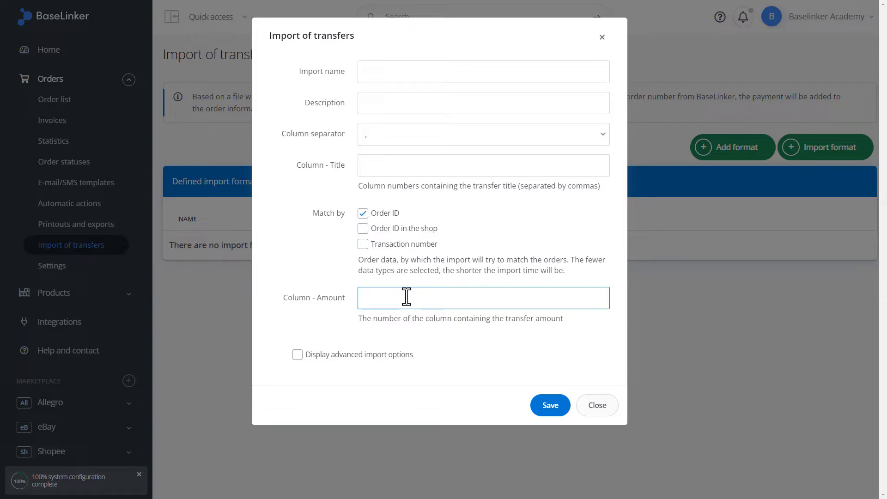
type("-10")
Reveal the advanced options and go through tracking number, rows to skip and title trimming.
left_click(380, 355)
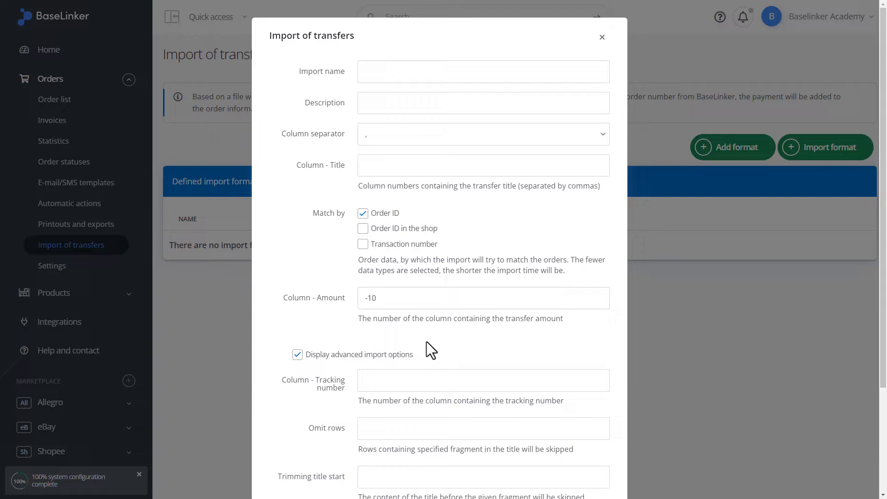
scroll(427, 342, "down", 3)
left_click(428, 247)
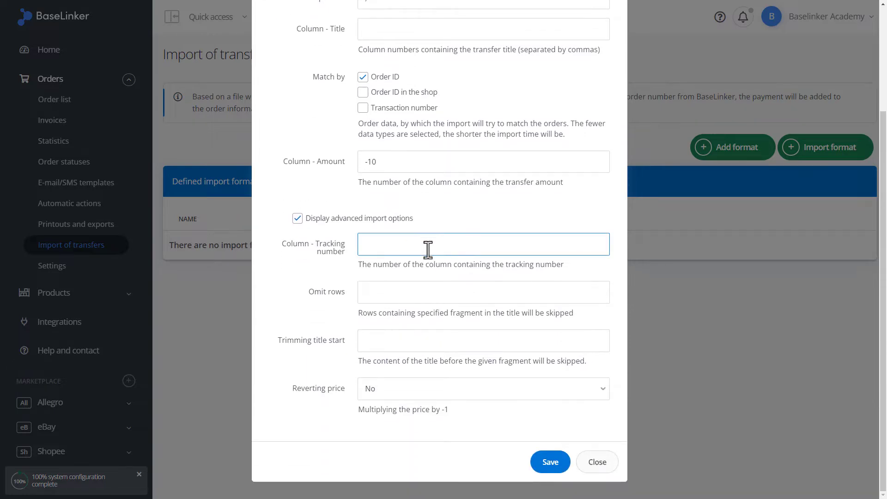
left_click(422, 292)
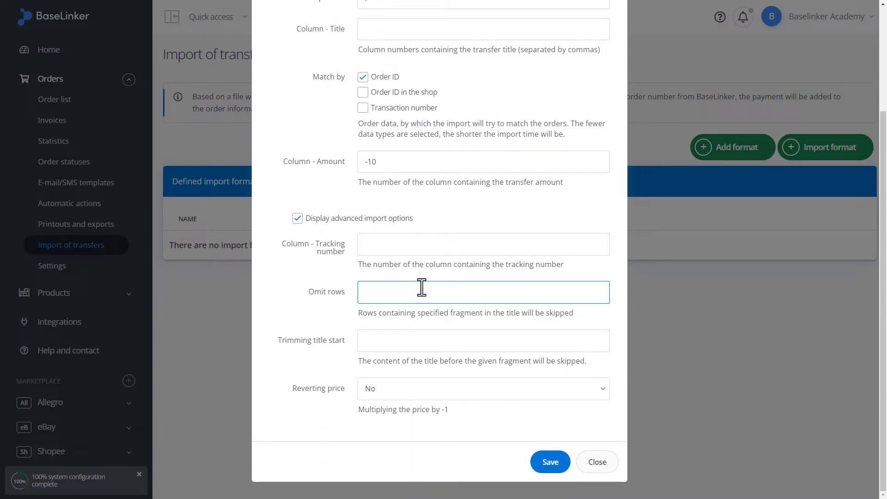
left_click(424, 339)
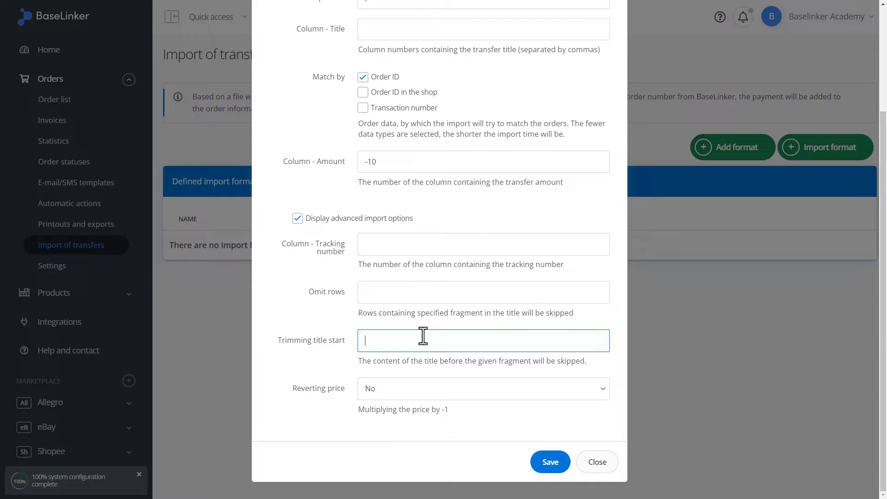
Set Reverting price to Yes, then close the form without saving.
left_click(423, 389)
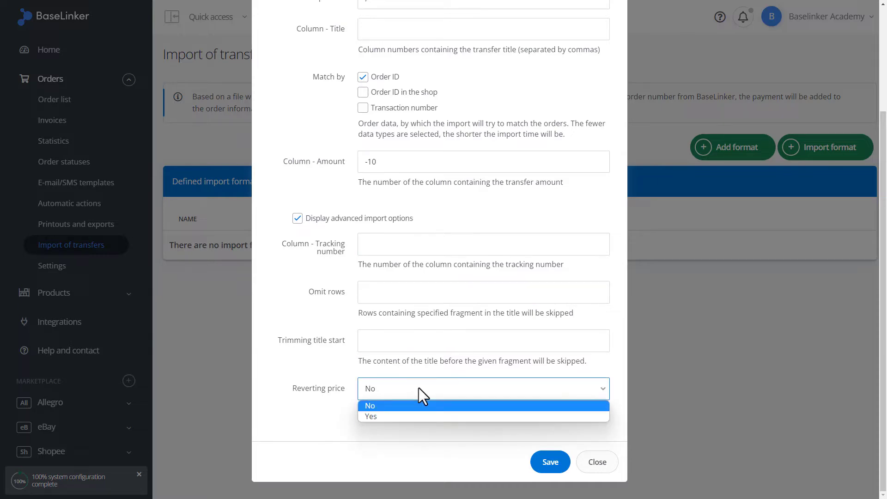
left_click(420, 416)
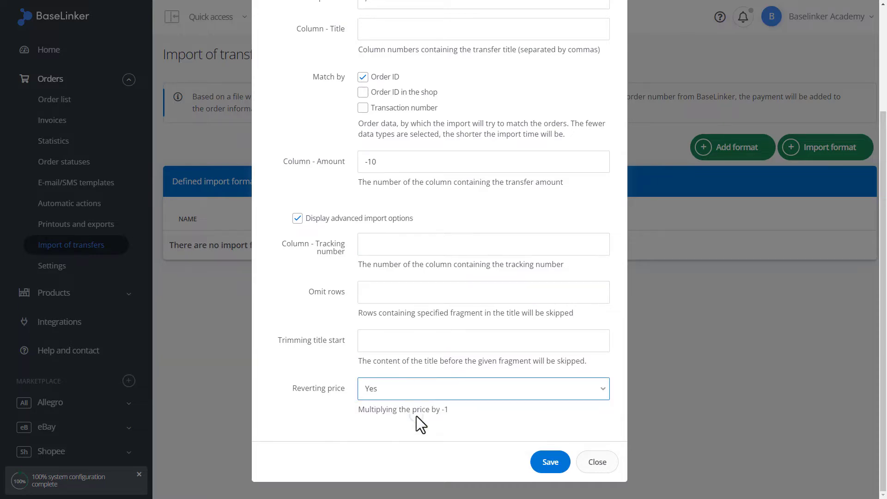
left_click(595, 462)
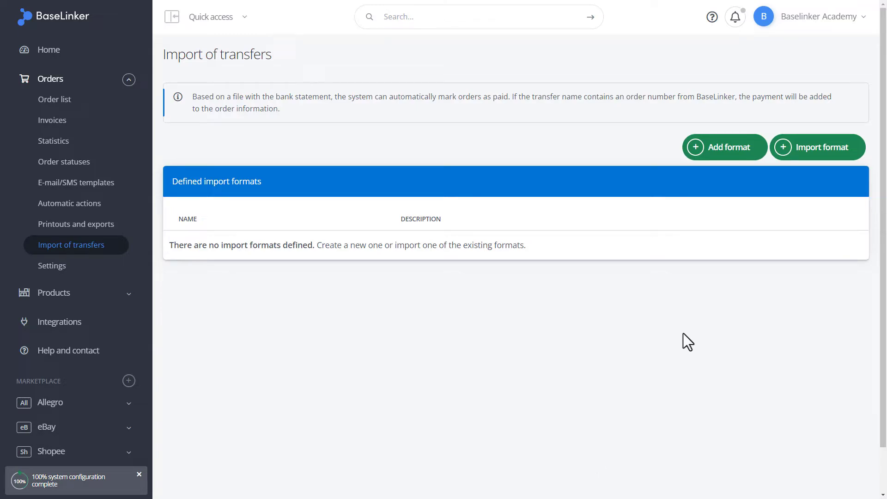
Start importing a predefined format and select mBank - v2 from the format list.
left_click(825, 147)
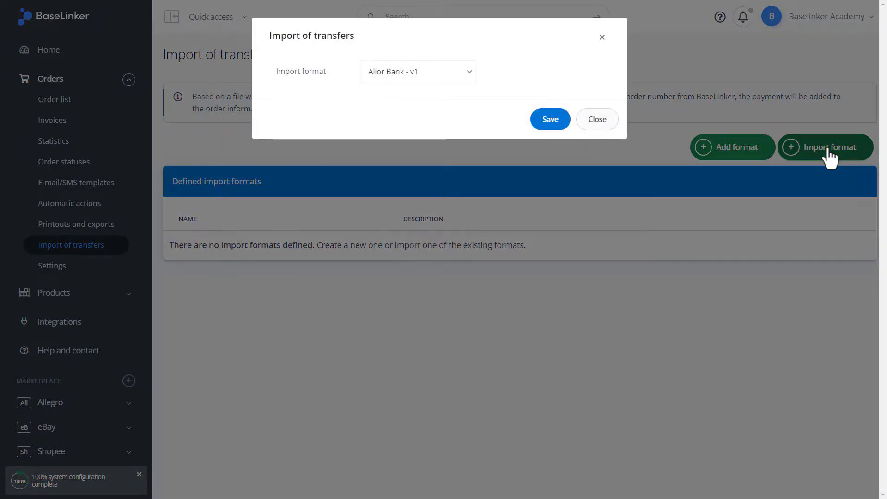
left_click(471, 71)
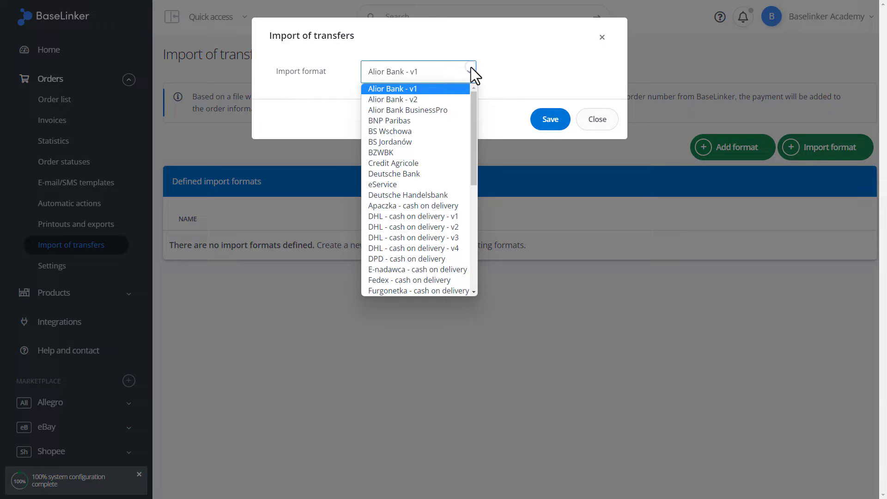
scroll(441, 167, "down", 3)
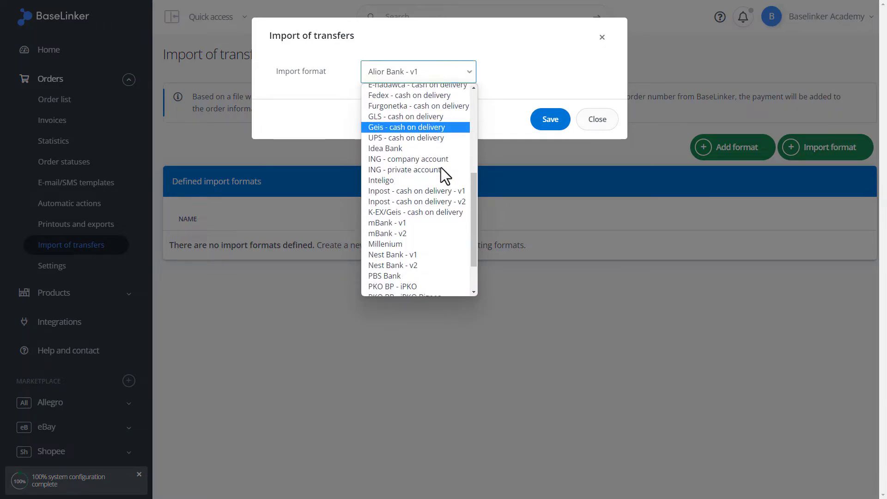
scroll(437, 193, "down", 3)
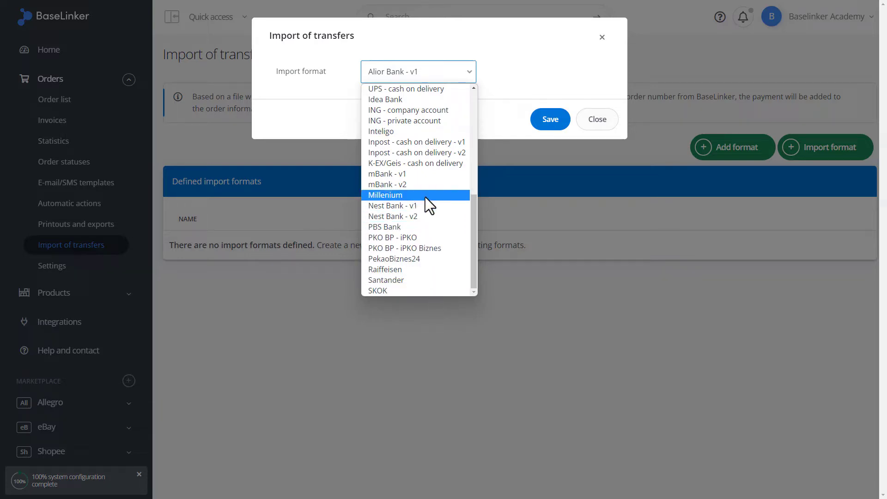
left_click(425, 183)
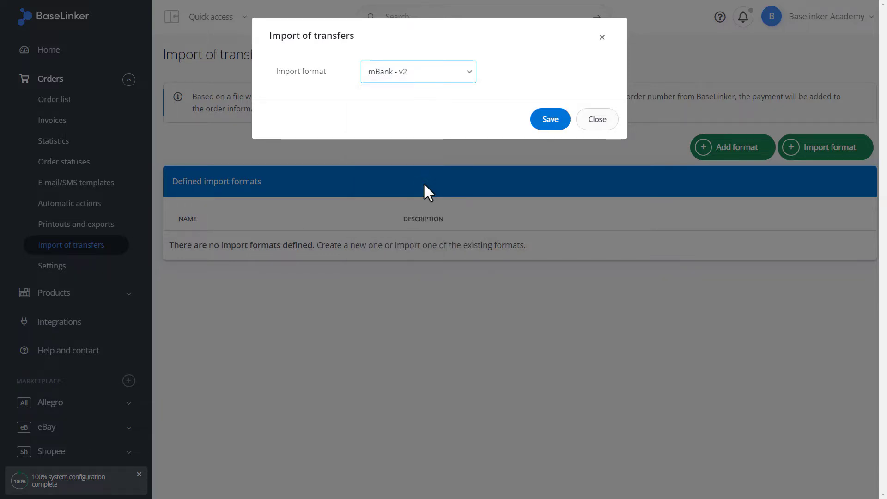
Confirm the mBank - v2 preset, add the description 'Import' and keep the semicolon separator.
left_click(550, 119)
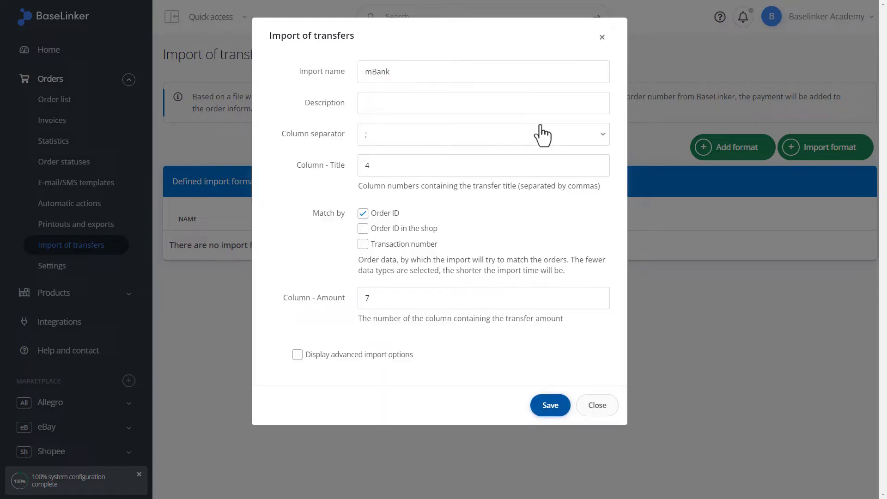
left_click(496, 102)
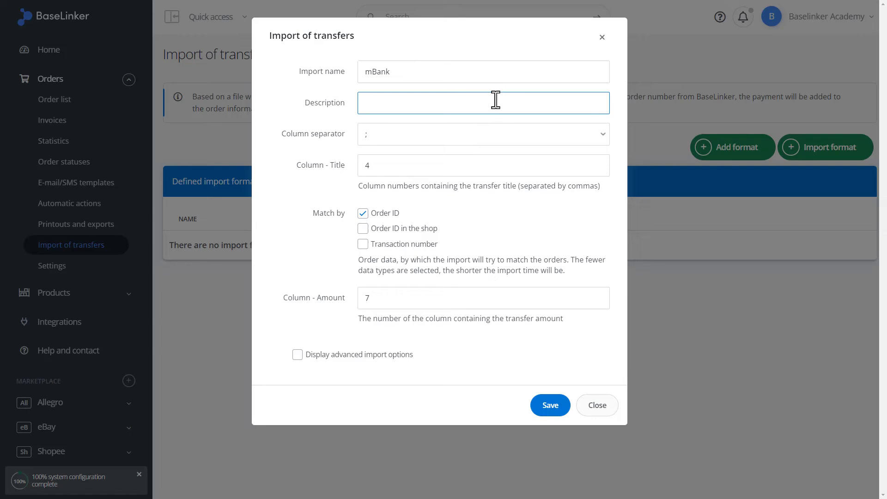
type("Import")
left_click(488, 136)
left_click(486, 160)
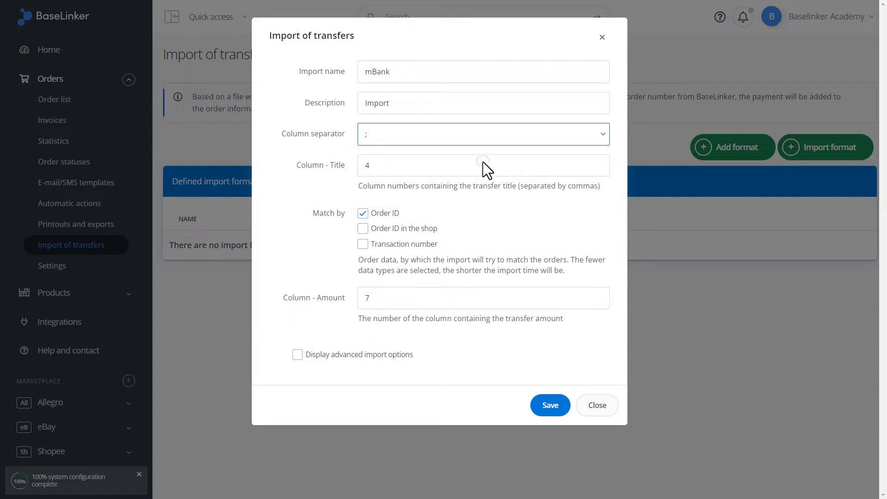
Check title column 4 and amount column 7, match by Order ID, and save.
double_click(484, 167)
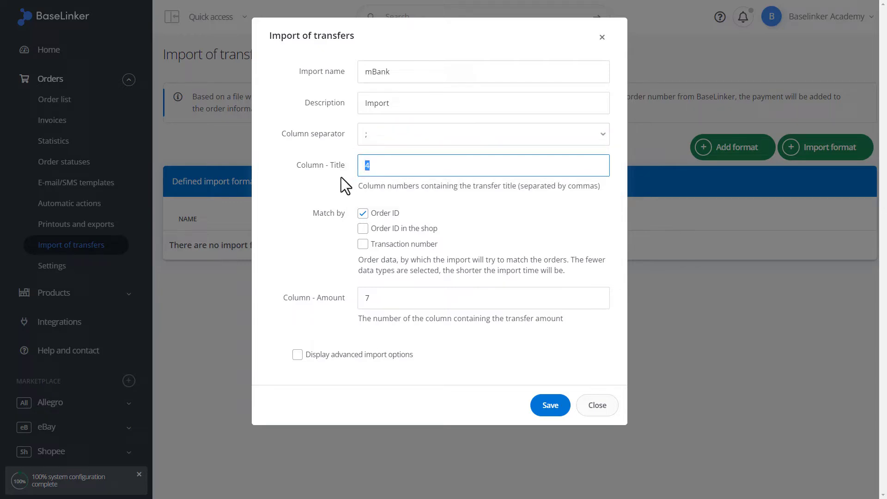
double_click(432, 298)
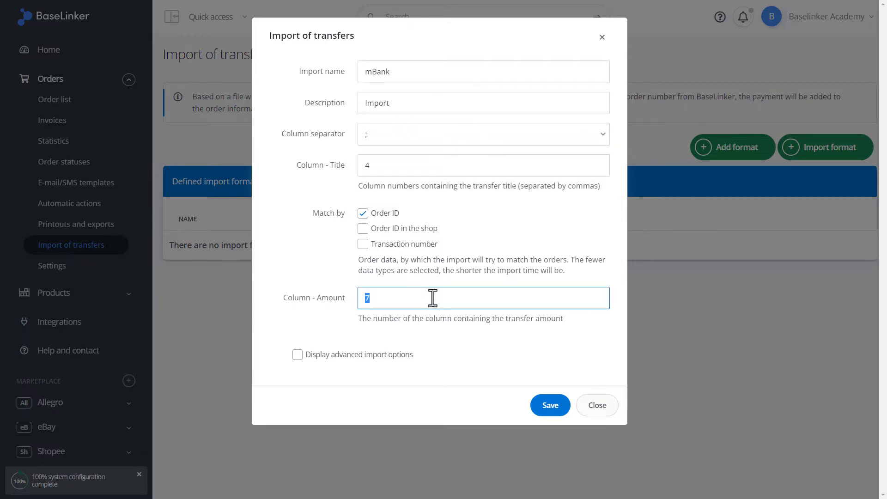
left_click(364, 212)
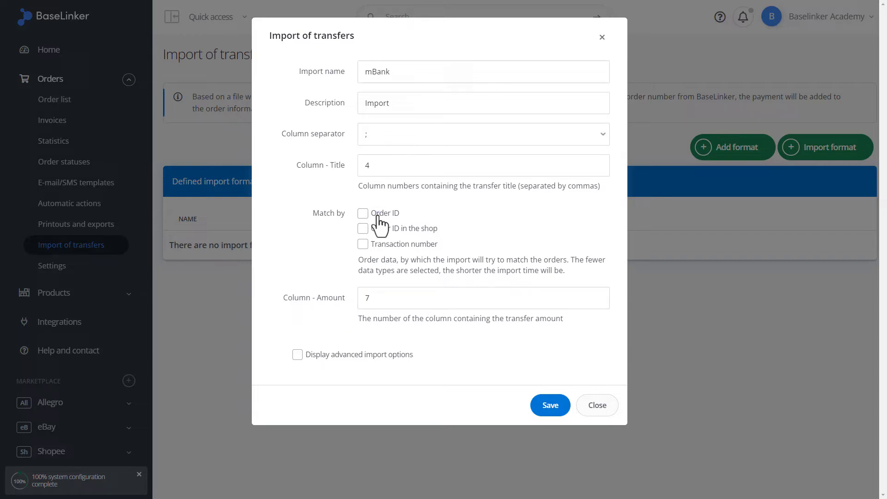
left_click(550, 405)
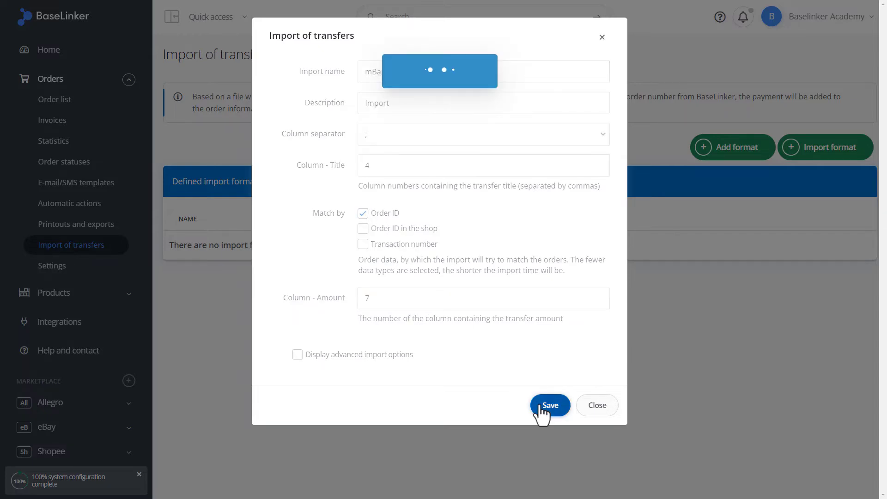
scroll(581, 322, "down", 2)
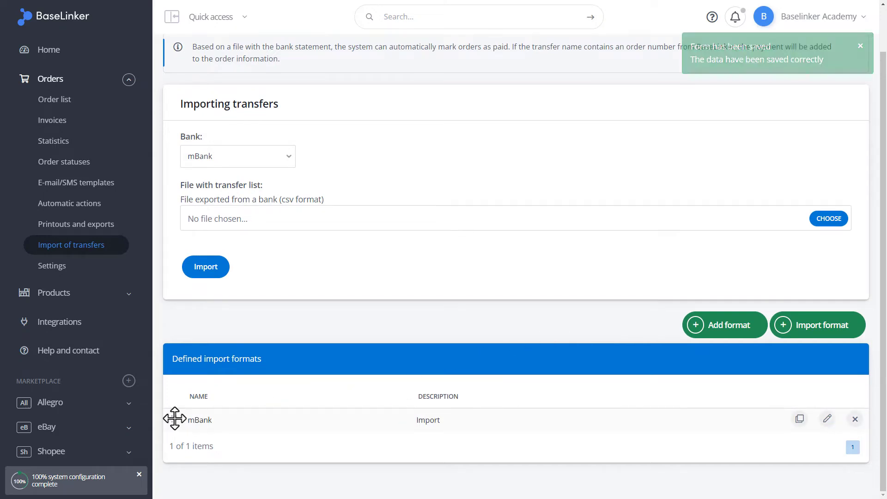
left_click_drag(174, 420, 175, 419)
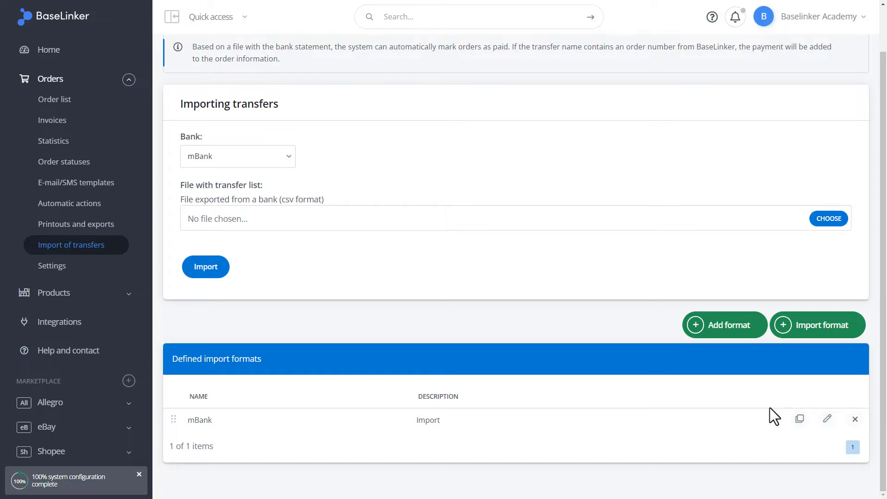
scroll(774, 416, "up", 1)
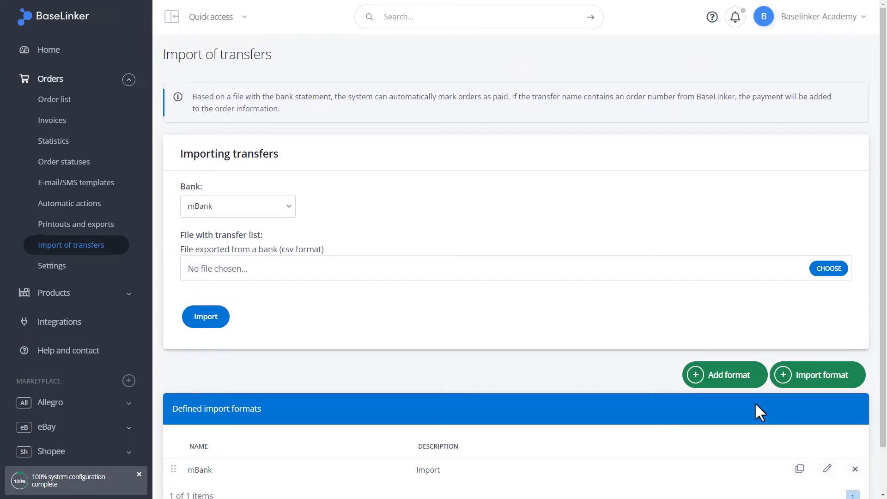
left_click_drag(182, 249, 311, 251)
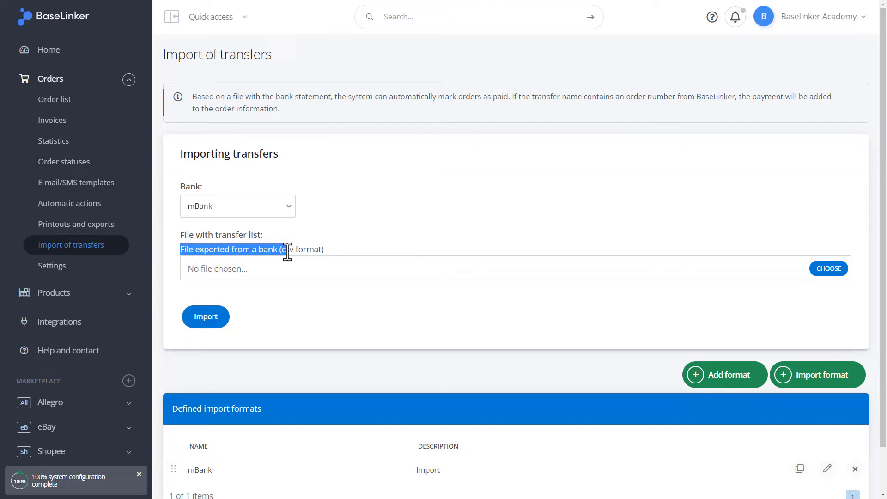
Choose academy-baselinker-en.csv as the bank statement file to import.
left_click(335, 251)
left_click(829, 269)
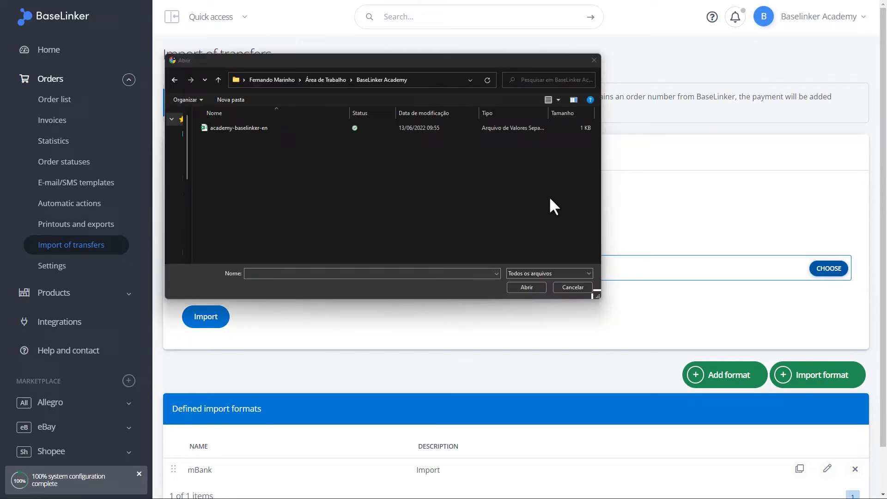
left_click(276, 126)
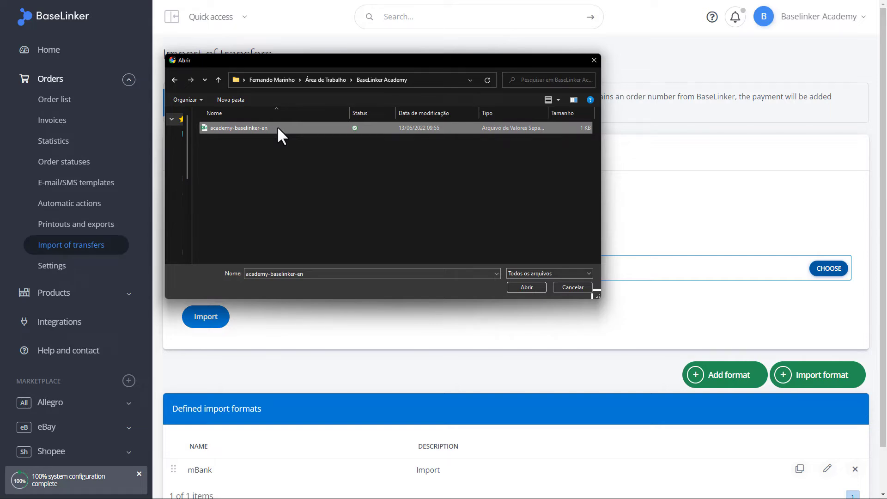
left_click(526, 287)
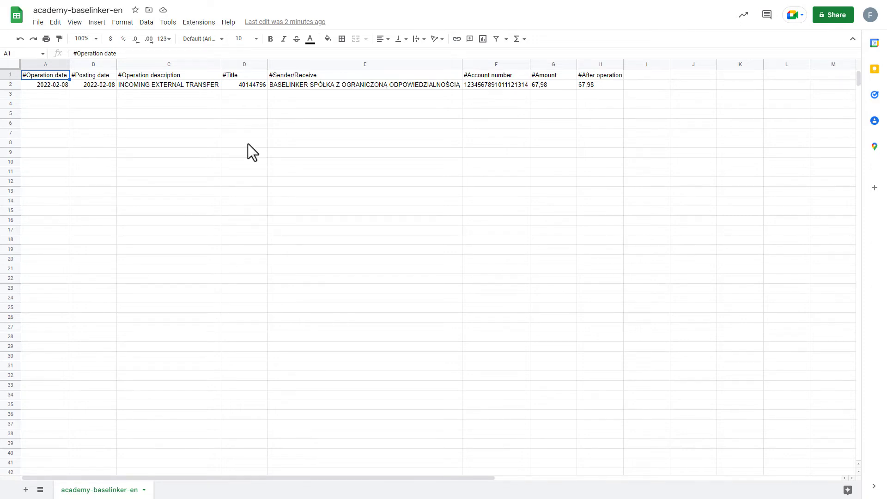
Check the statement's title 40144796 in D2 and amount 67,98 in G2.
left_click(261, 85)
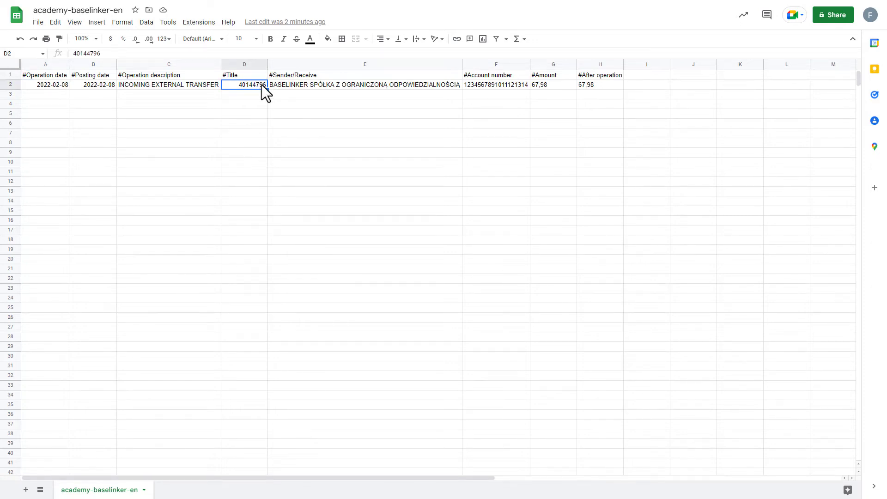
left_click(566, 84)
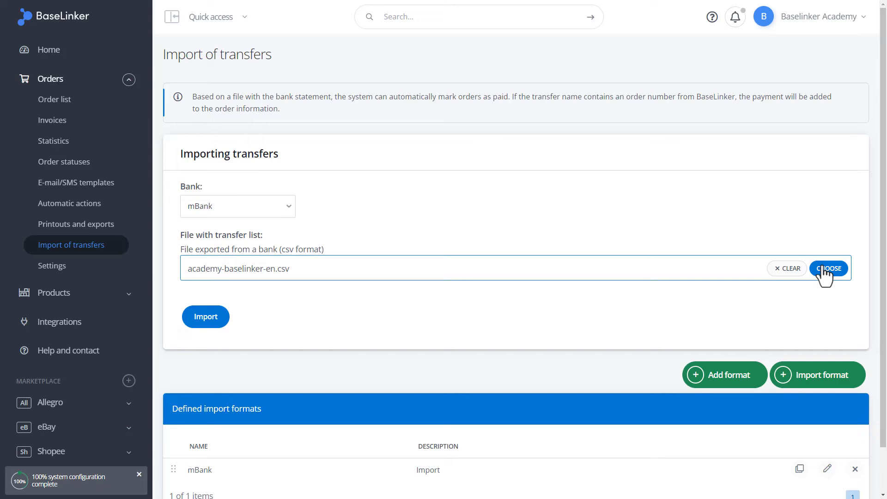
Run the import and highlight transfer 40144796 and its saved-payment result message.
left_click(216, 321)
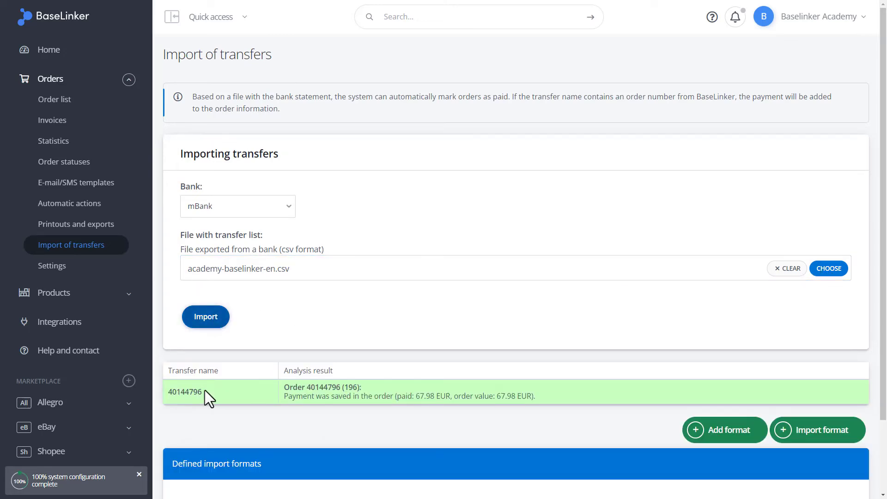
left_click_drag(202, 392, 169, 391)
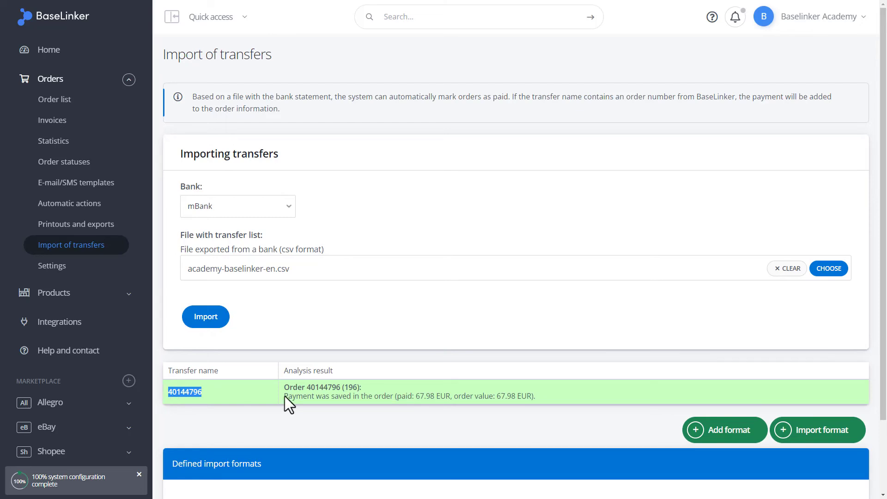
left_click_drag(284, 396, 538, 396)
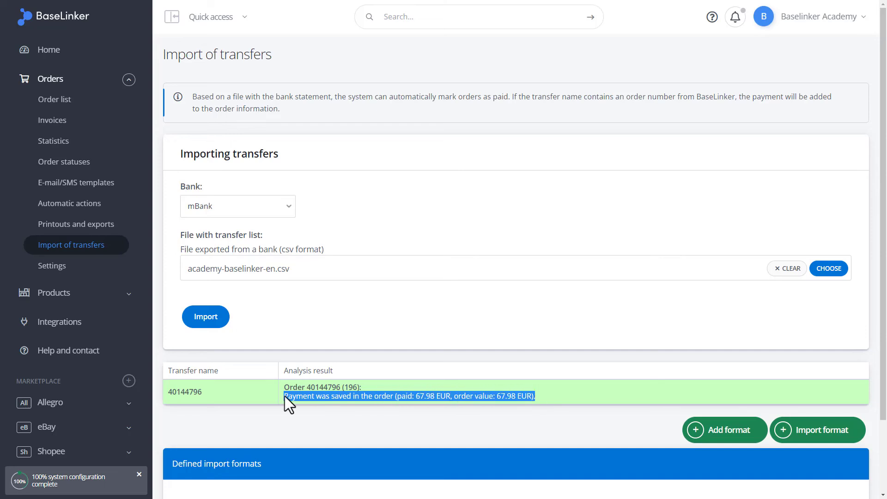
left_click(544, 393)
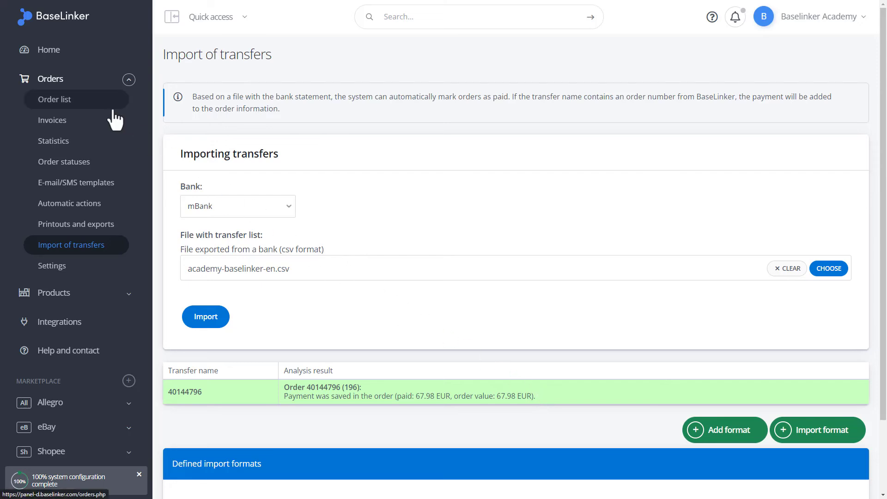
Filter the order list by ID 40144796 and open that order's details.
left_click(55, 100)
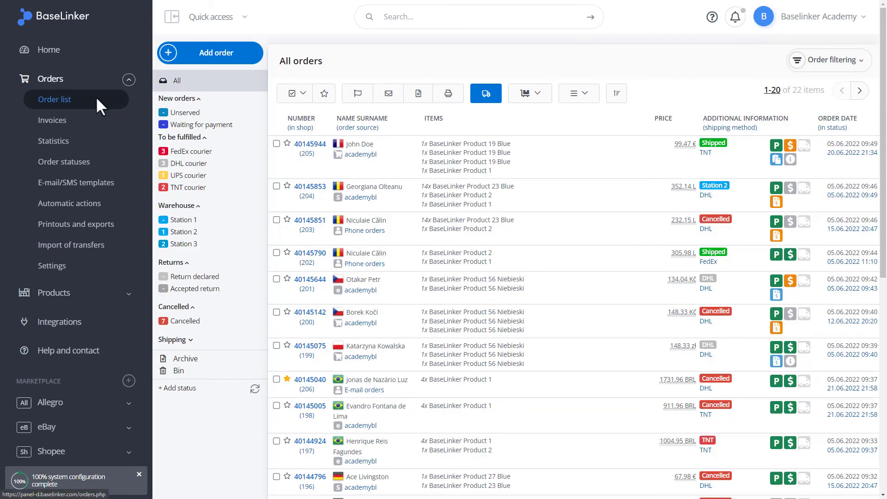
left_click(820, 70)
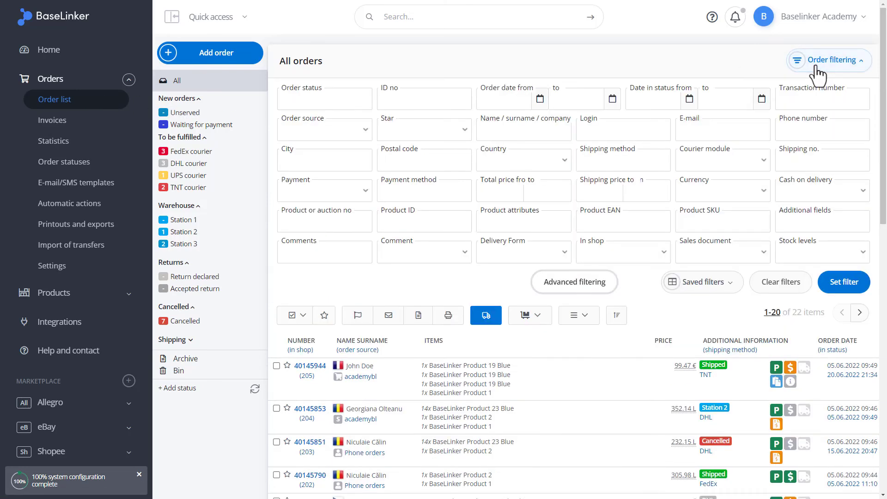
left_click(394, 100)
type("40144796")
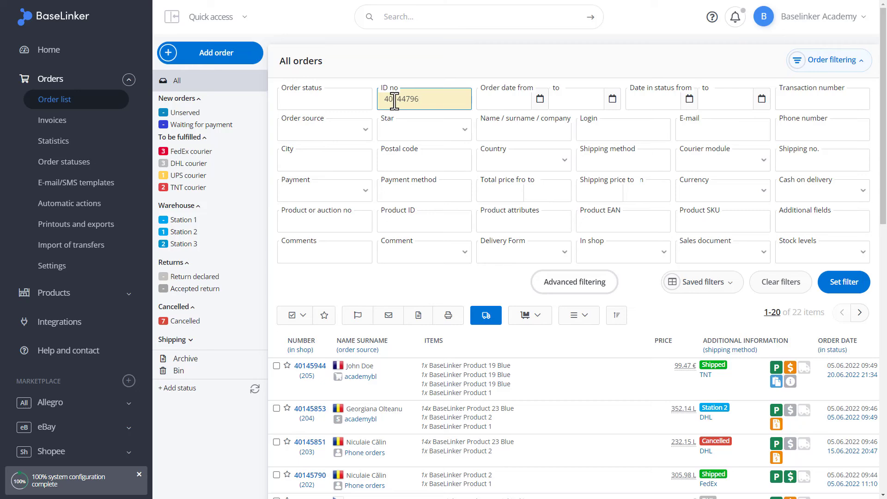
left_click(844, 282)
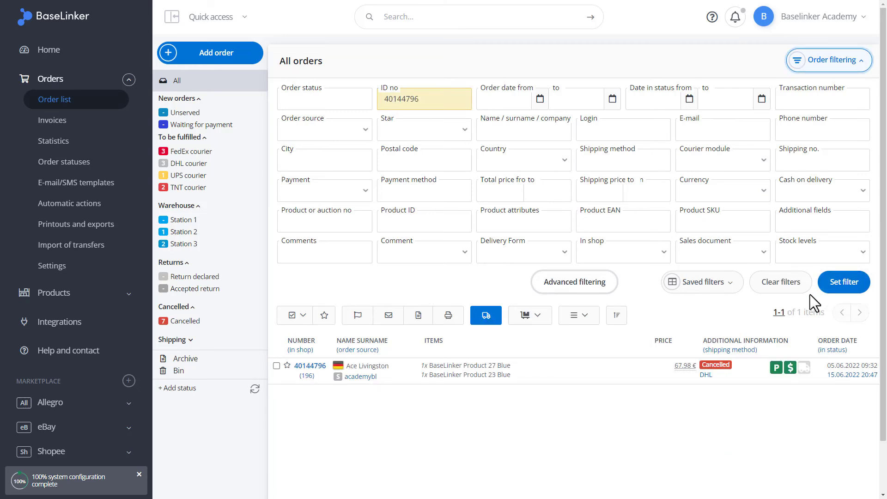
left_click(311, 366)
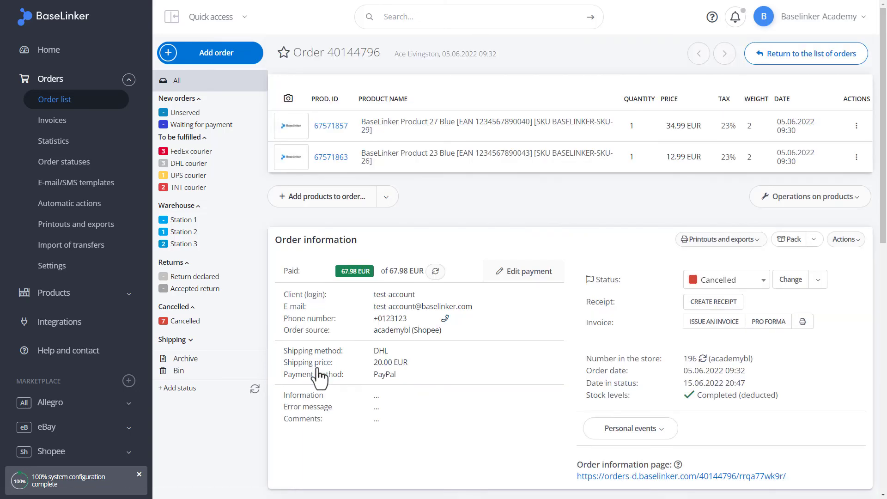
scroll(505, 346, "down", 1)
scroll(506, 345, "down", 3)
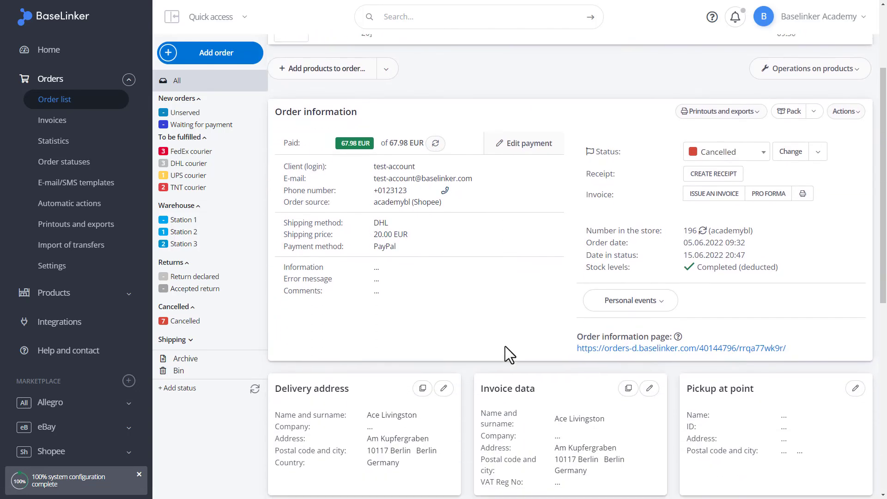
scroll(506, 346, "down", 2)
scroll(506, 346, "down", 2)
scroll(505, 346, "down", 2)
scroll(506, 346, "down", 3)
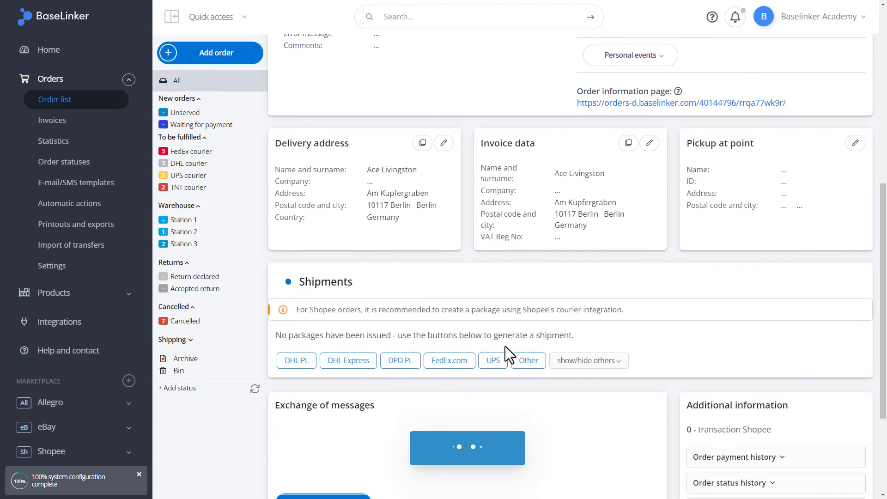
scroll(505, 346, "down", 1)
scroll(506, 347, "down", 1)
scroll(506, 347, "down", 1)
scroll(505, 346, "down", 1)
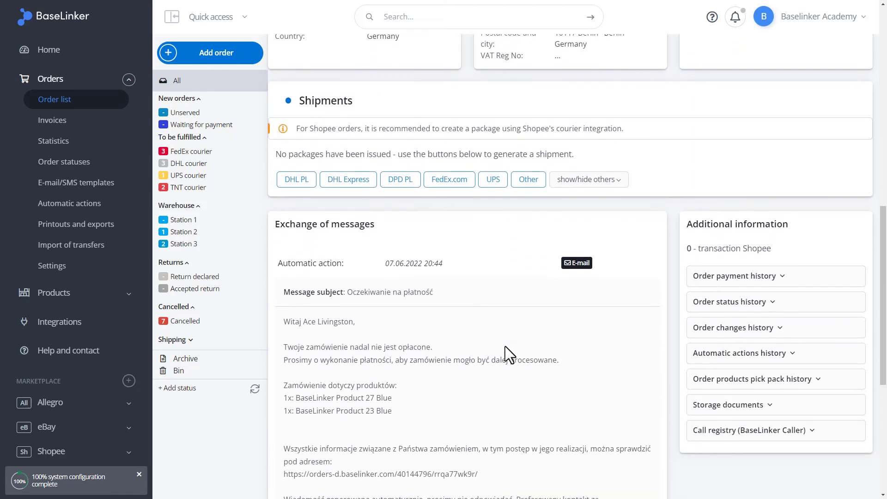
Expand Order payment history and highlight the +67.98 EUR transfer import entry.
left_click(736, 275)
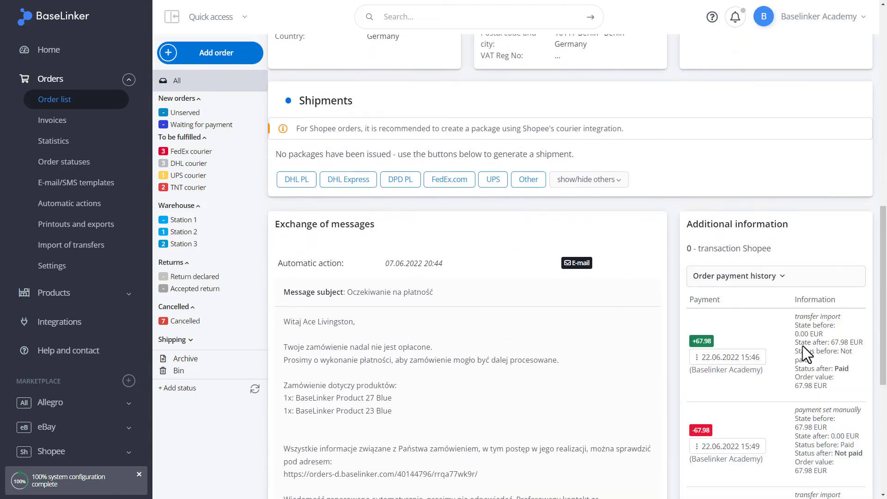
scroll(804, 347, "up", 1)
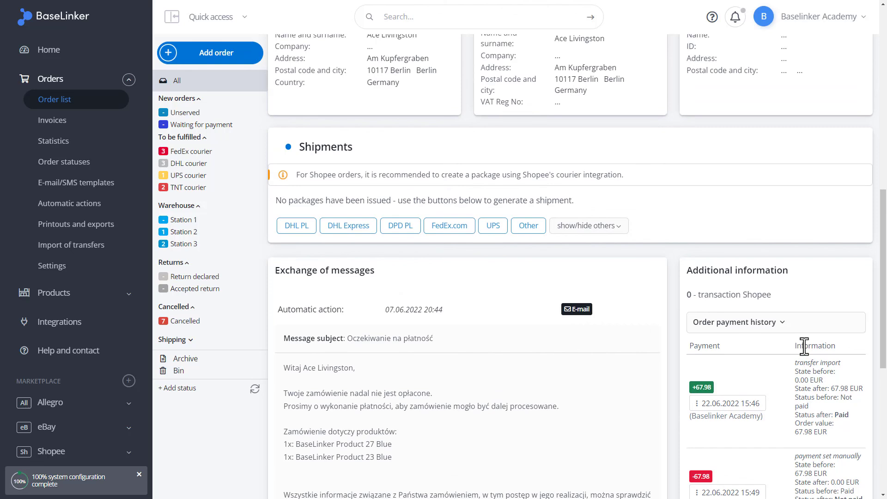
left_click_drag(799, 362, 853, 361)
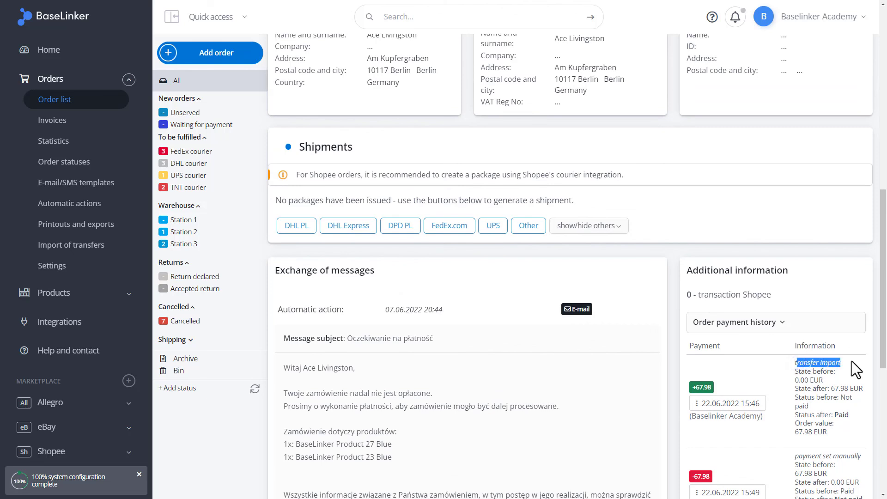